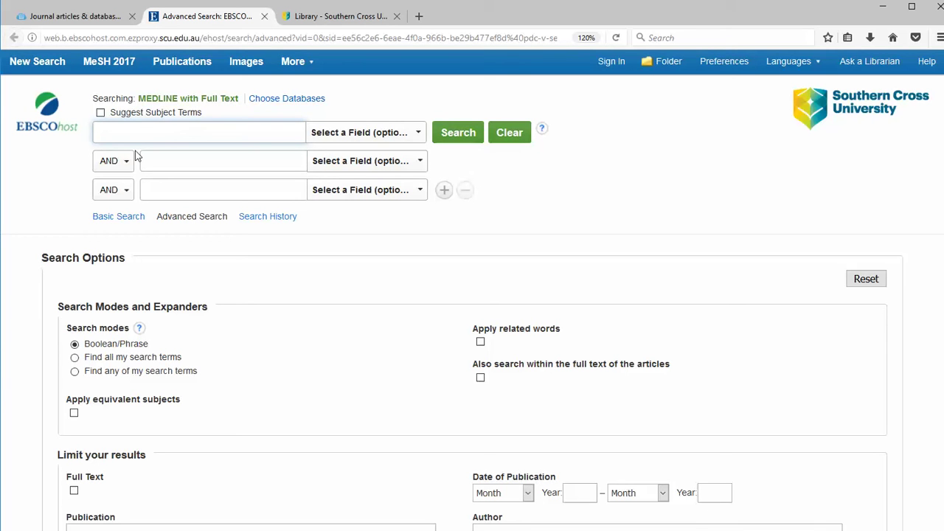
text(manu)
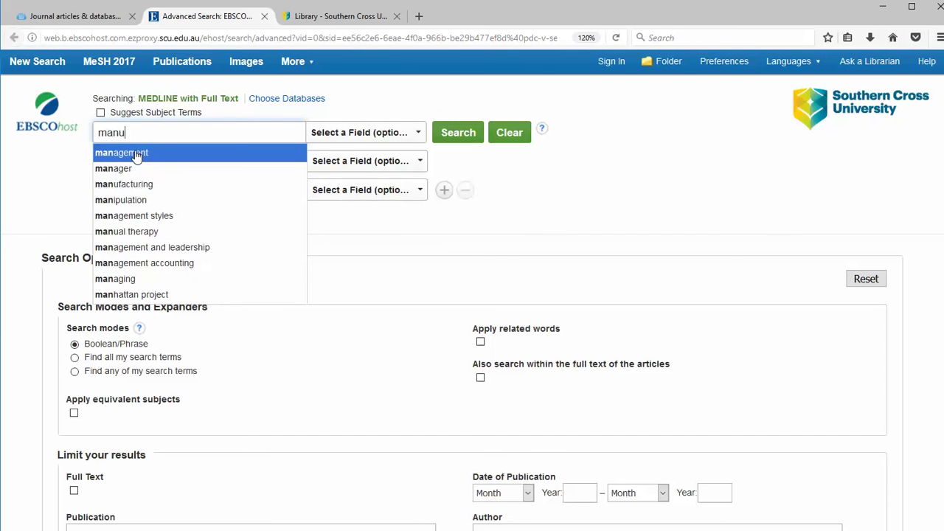
key(Return)
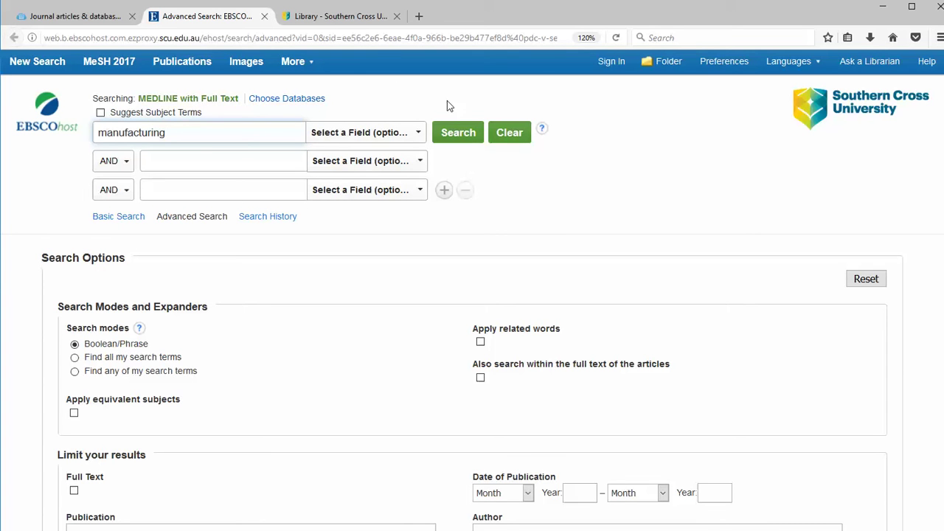
drag(192, 138, 110, 137)
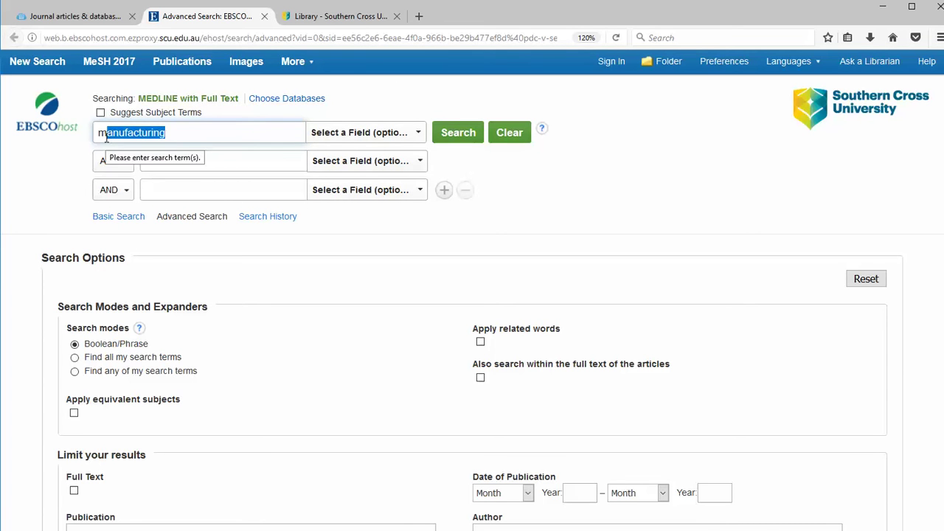
key(BackSpace)
Search MEDLINE with Full Text for the suggested term "manual therapy"
text(nu)
key(Down)
key(Down)
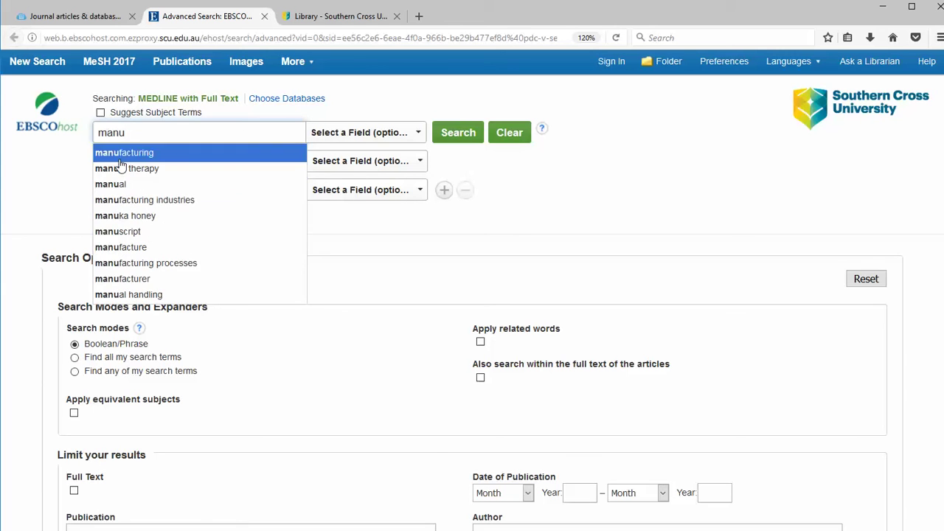
key(Return)
click(457, 134)
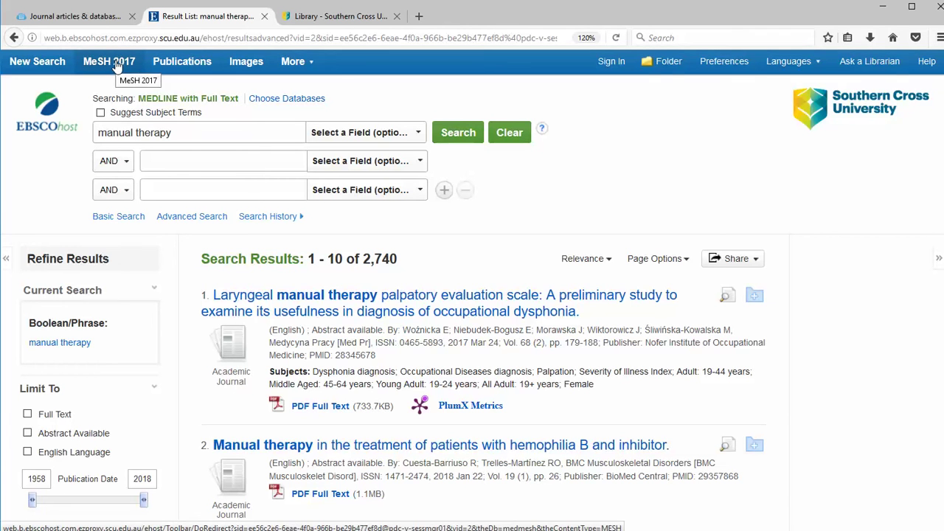
Rerun the manual therapy search with Suggest Subject Terms enabled and open the tree view of Musculoskeletal Manipulations
click(101, 112)
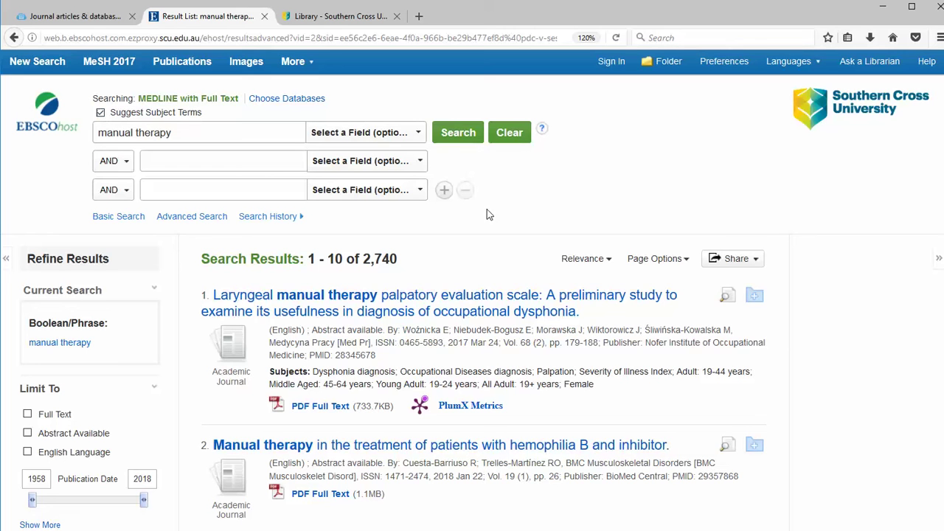
click(456, 133)
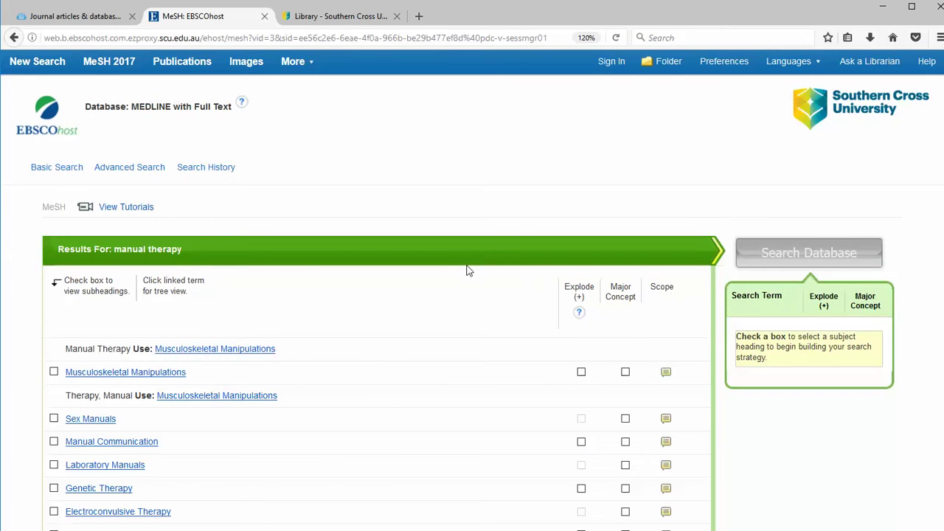
scroll(468, 268, down, 2)
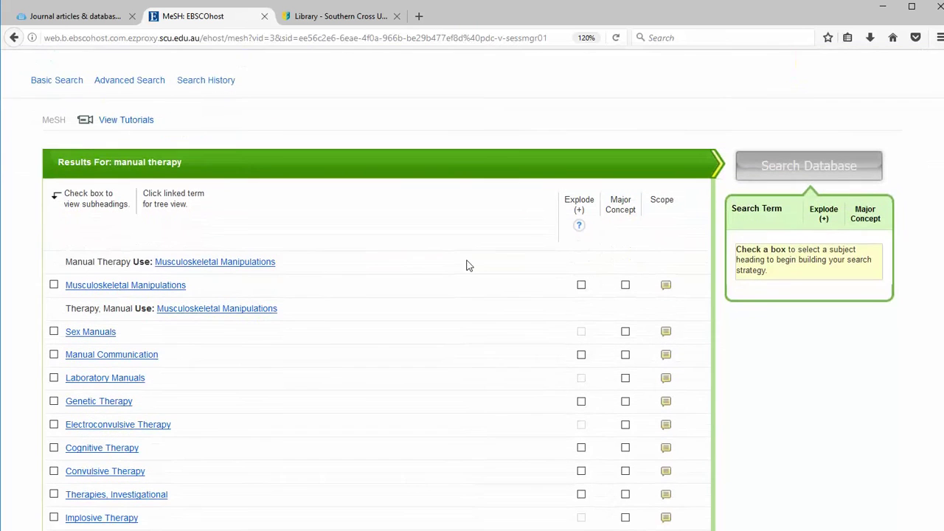
click(211, 263)
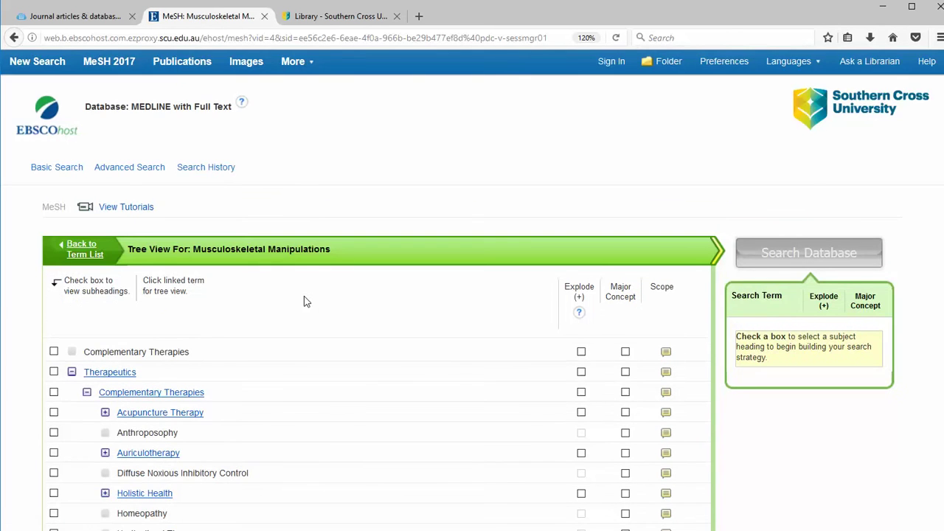
Expand the Therapy, Soft Tissue branch under Musculoskeletal Manipulations in the subject tree
scroll(304, 296, down, 1)
scroll(304, 296, down, 1)
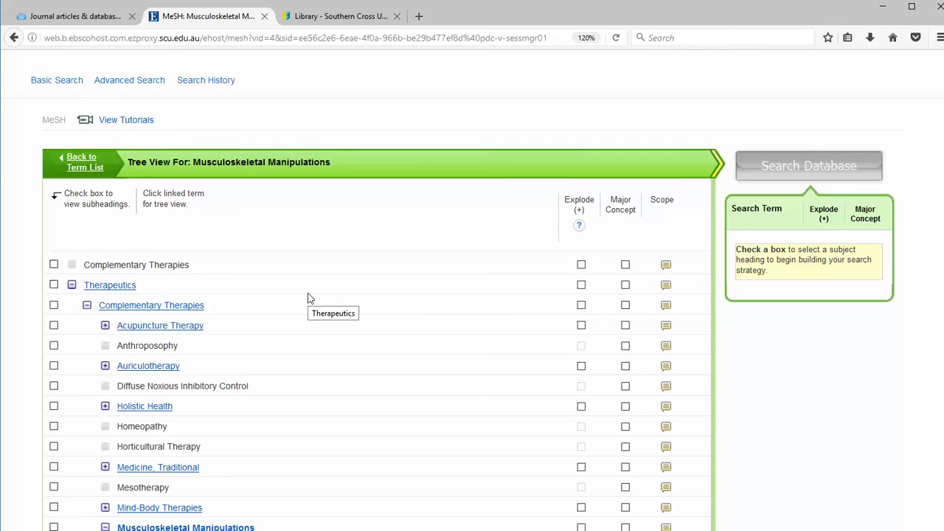
scroll(278, 311, down, 1)
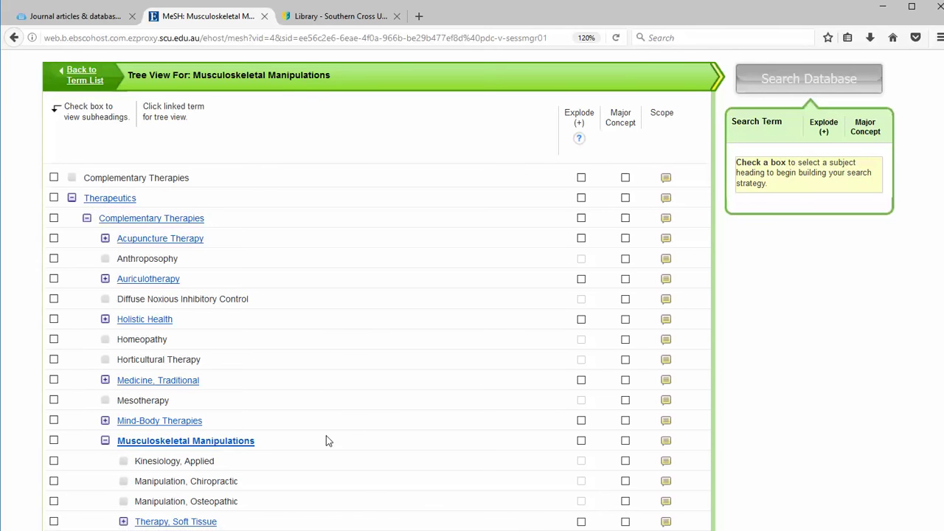
scroll(324, 438, down, 2)
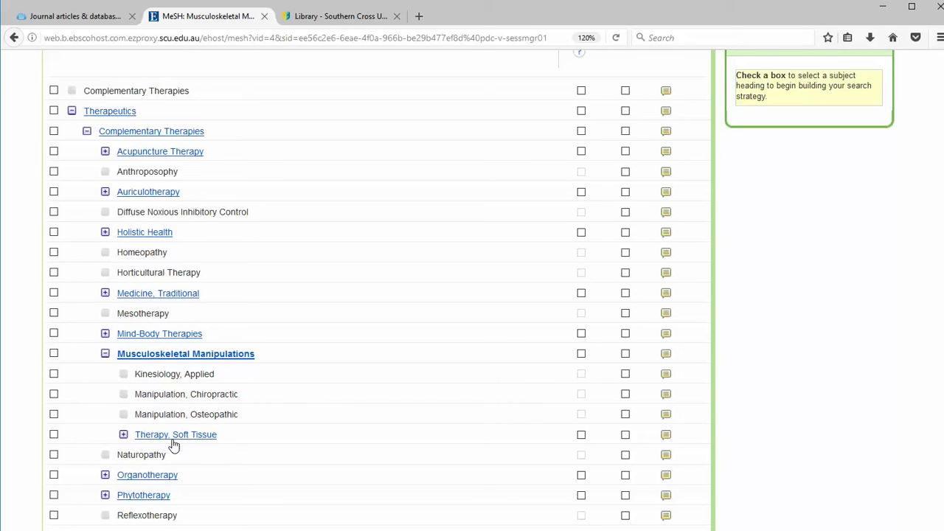
click(123, 434)
scroll(302, 455, down, 2)
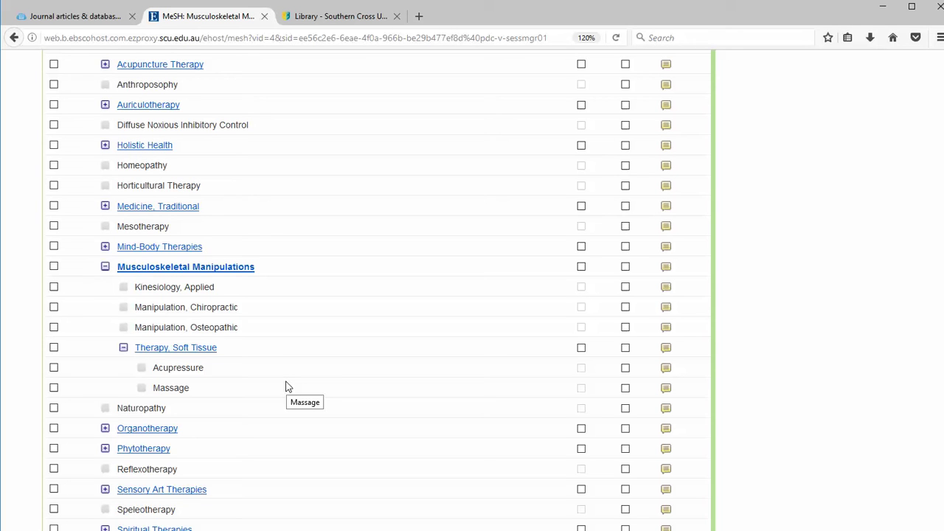
Read the scope note for Musculoskeletal Manipulations and add that heading to the search terms
scroll(287, 387, up, 2)
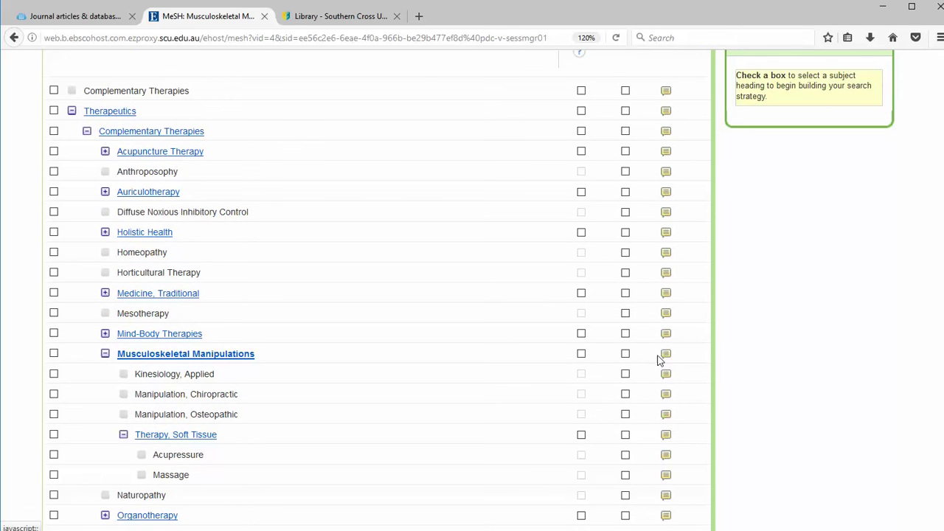
click(666, 355)
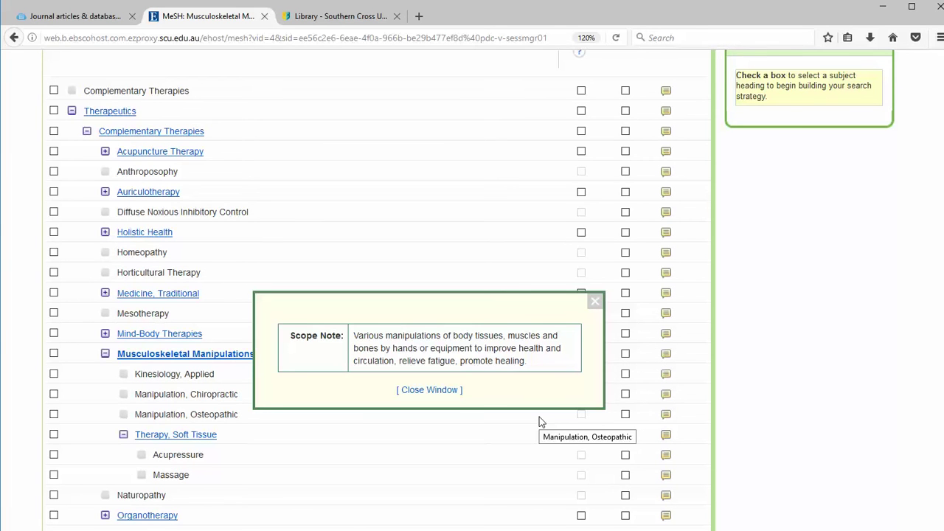
click(595, 302)
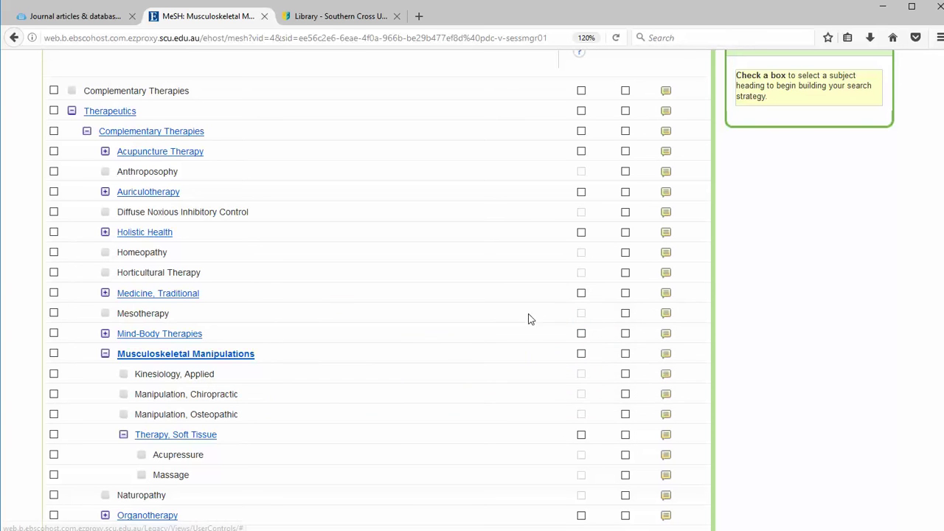
click(54, 354)
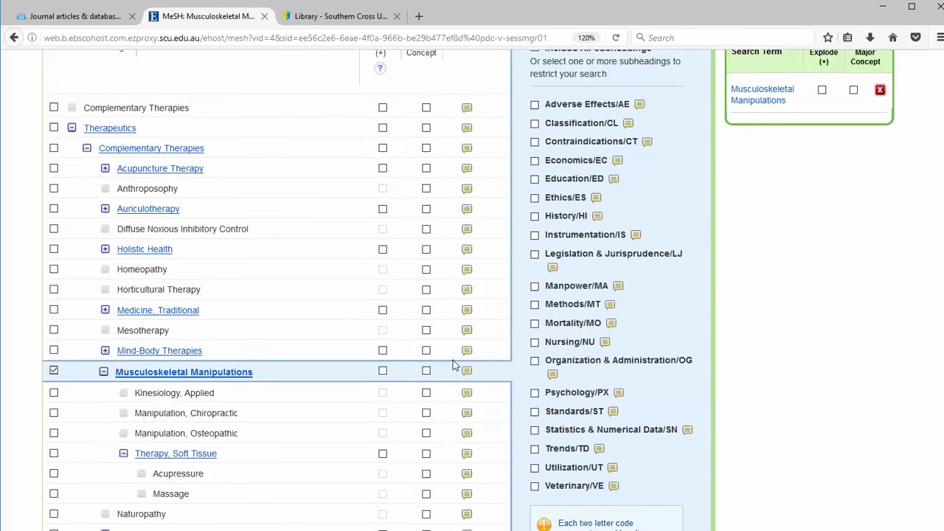
Try the Explode and Major Concept options on Musculoskeletal Manipulations and clear both
scroll(453, 359, up, 2)
click(383, 440)
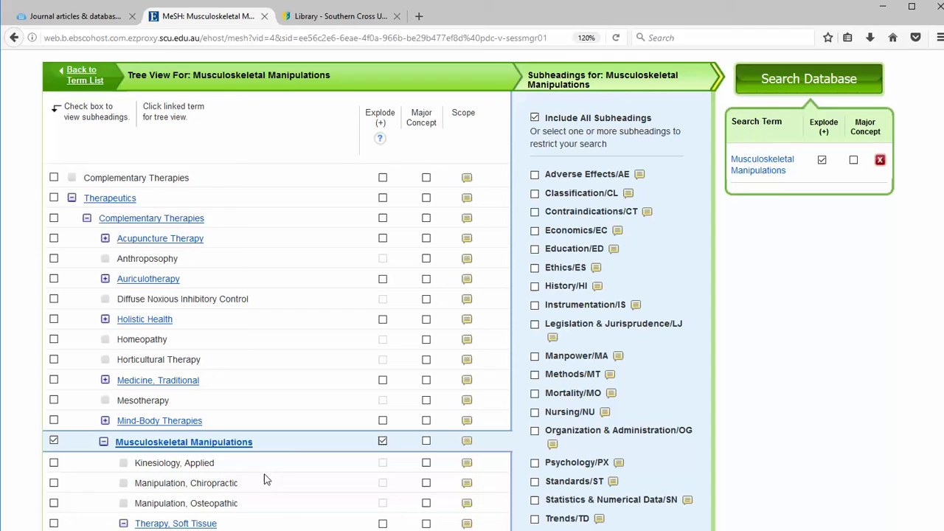
click(427, 442)
click(427, 442)
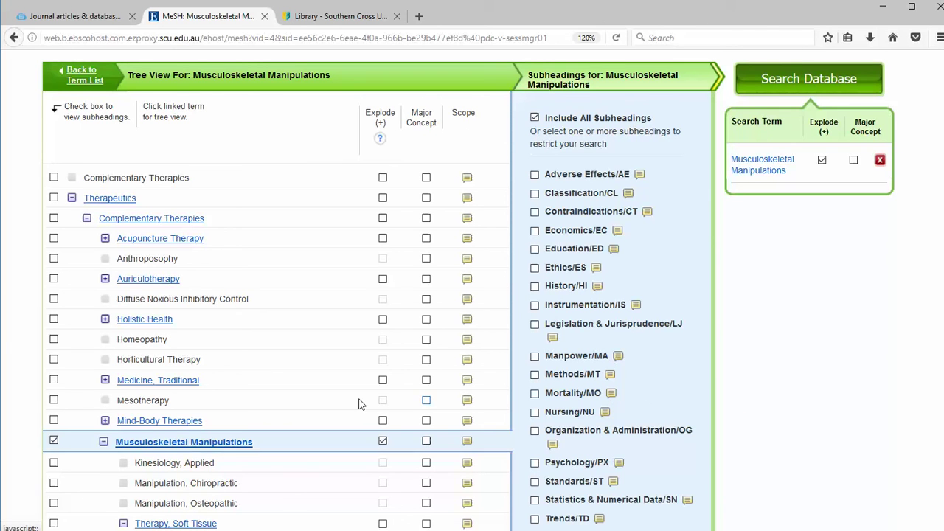
click(382, 441)
Add Manipulation, Chiropractic; Manipulation, Osteopathic; Therapy, Soft Tissue; and Massage to the search terms and search the database with OR
scroll(322, 414, down, 1)
scroll(320, 412, down, 1)
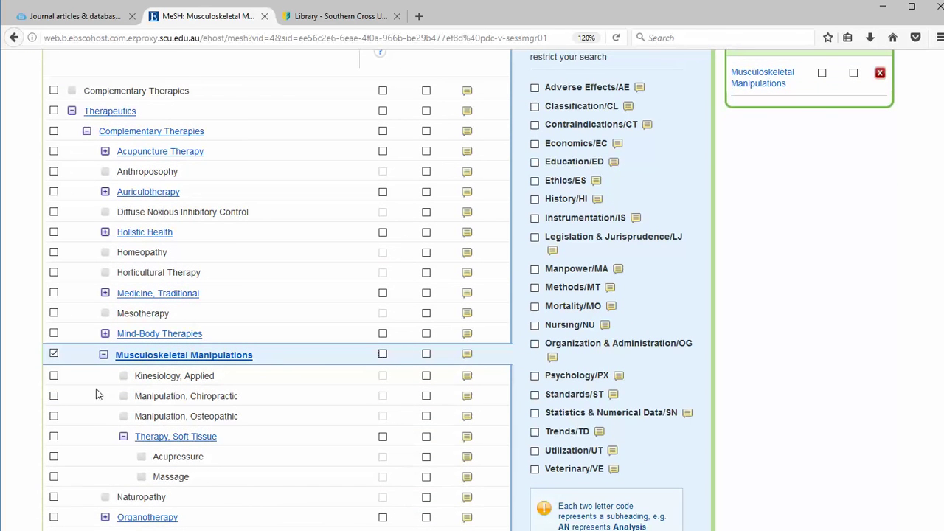
click(54, 396)
click(53, 416)
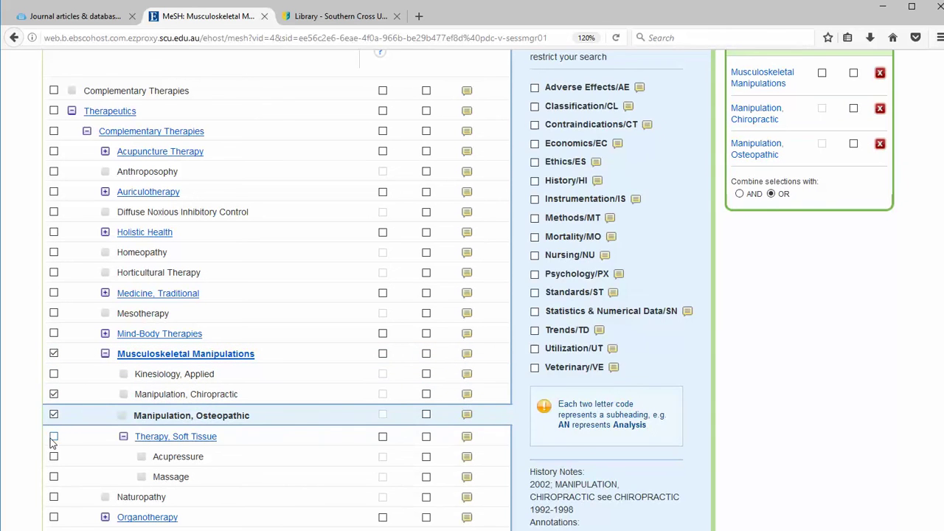
click(54, 437)
click(53, 477)
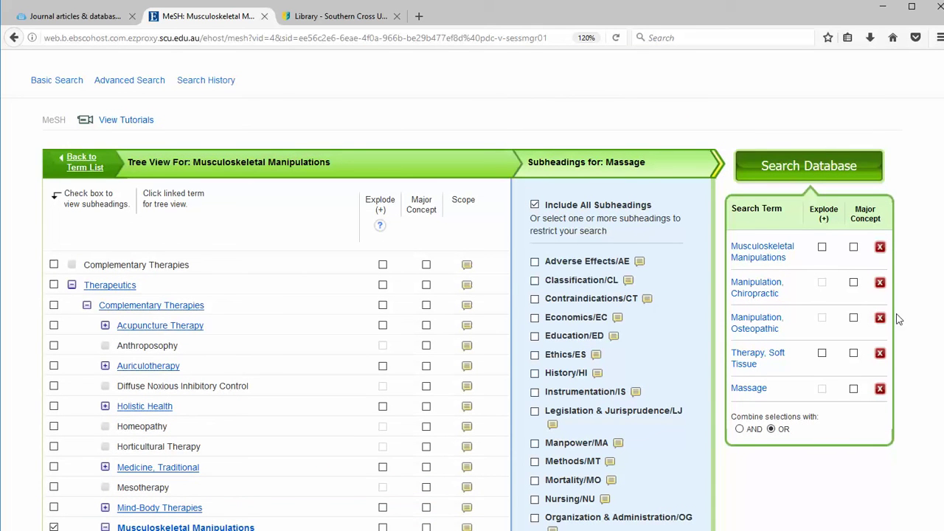
click(830, 168)
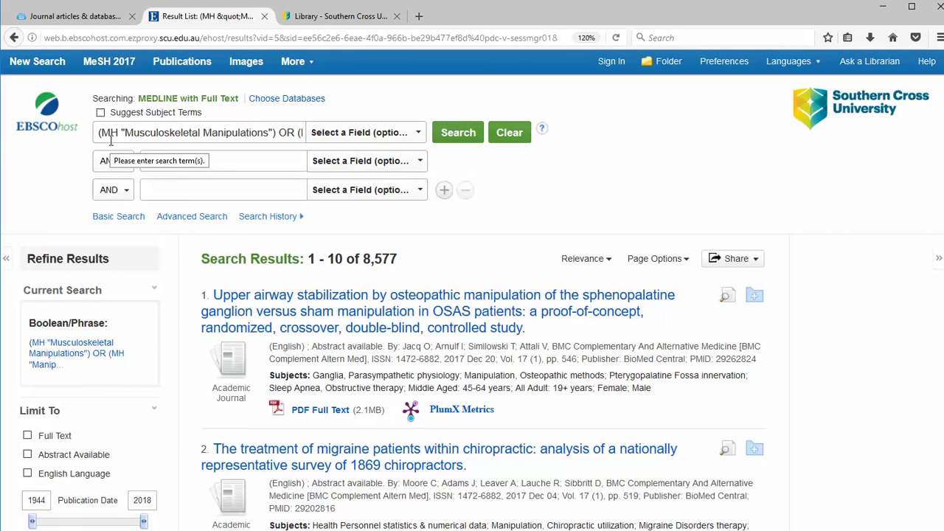
Clear the previous search and look up "headache" with Suggest Subject Terms enabled
click(508, 132)
click(183, 123)
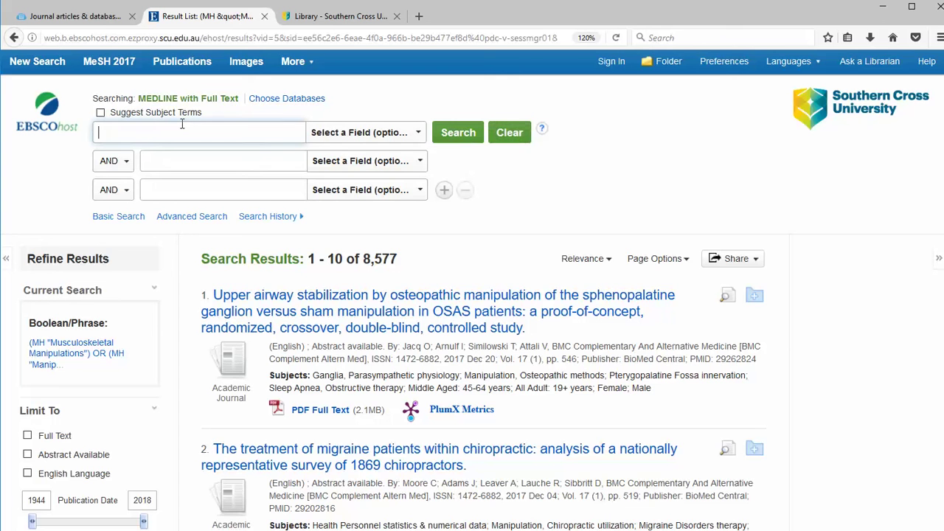
text(he)
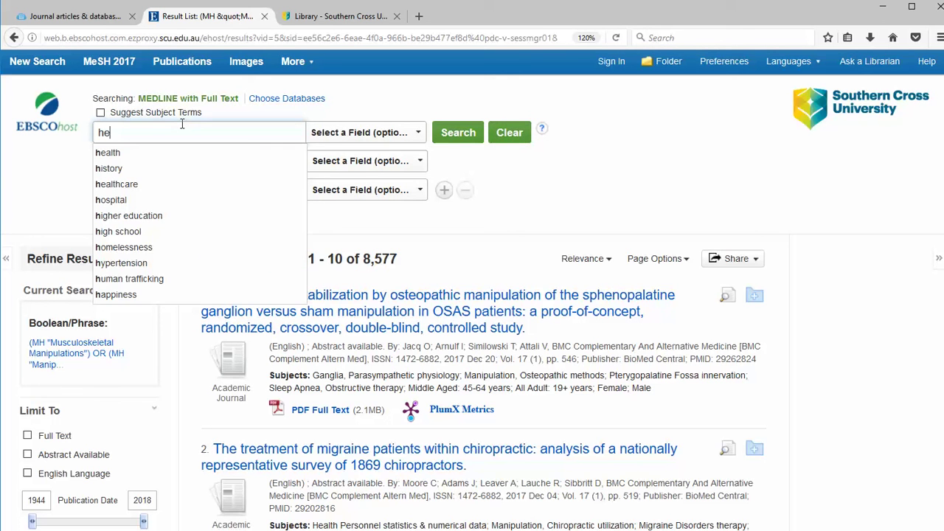
text(adache)
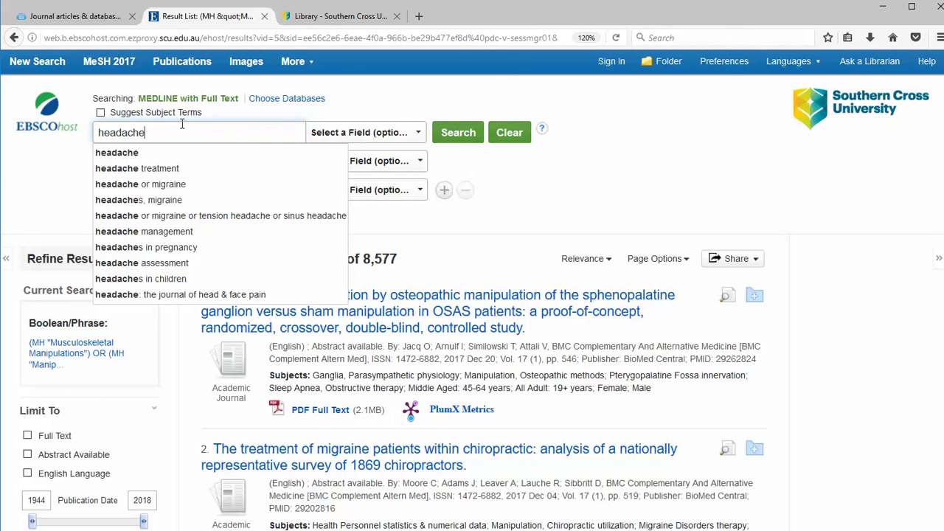
click(101, 113)
click(462, 136)
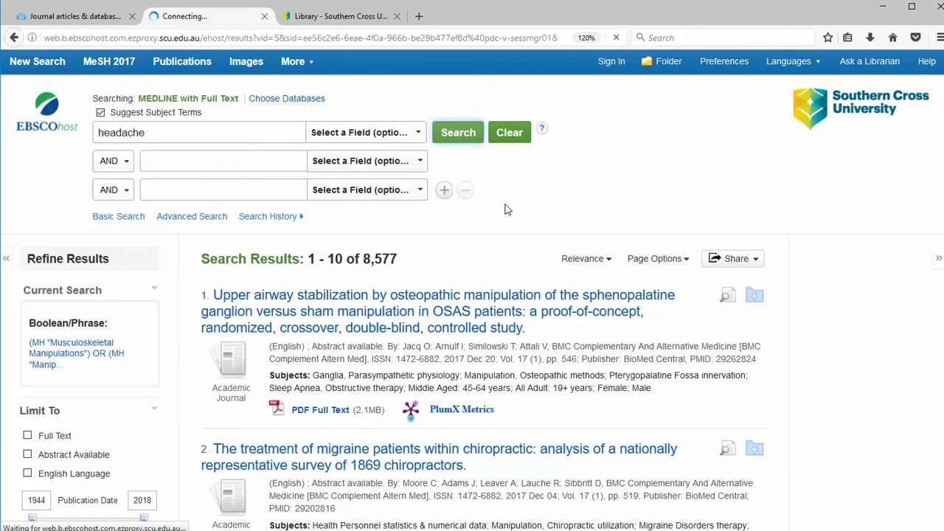
Select the Headache Disorders heading and explode it to include its narrower terms
scroll(382, 296, down, 3)
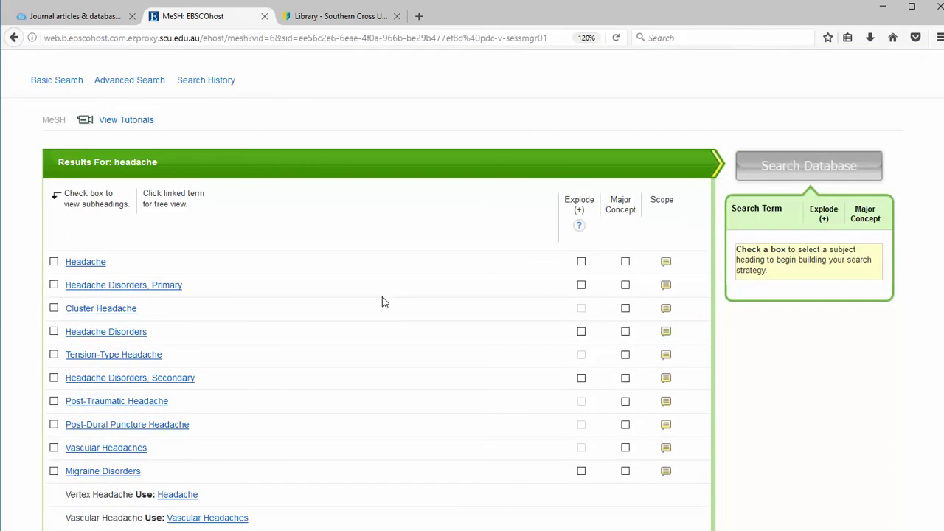
scroll(382, 296, down, 1)
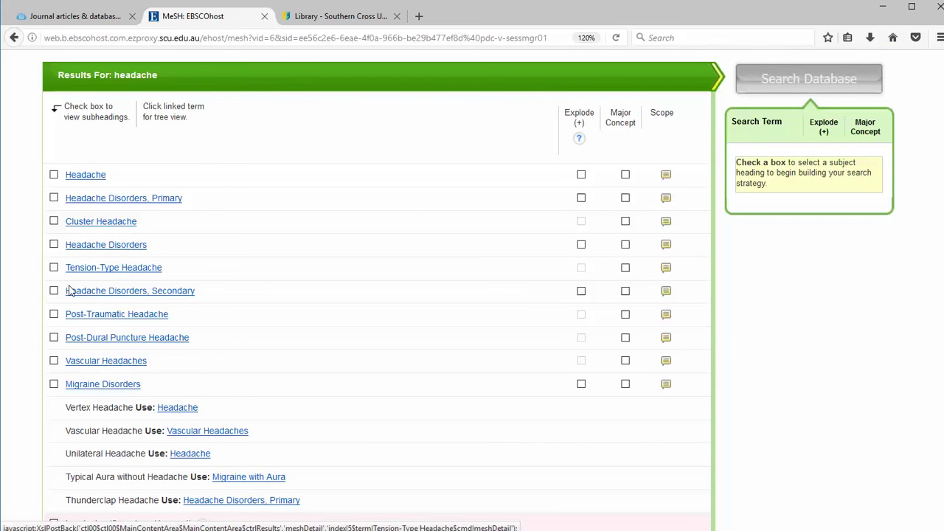
click(54, 244)
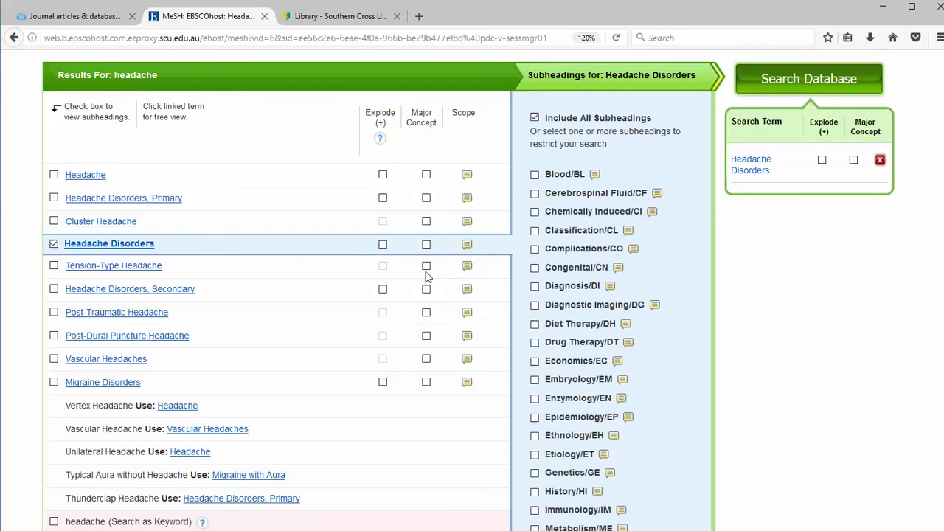
click(382, 244)
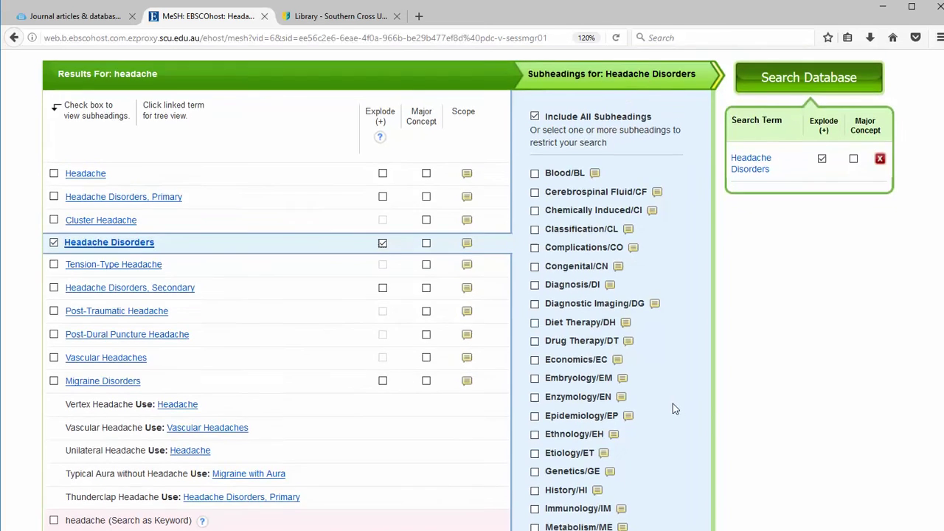
Restrict Headache Disorders to the subheadings Prevention & Control/PC, Therapy/TH and Rehabilitation/RH
scroll(672, 406, down, 5)
scroll(673, 403, down, 3)
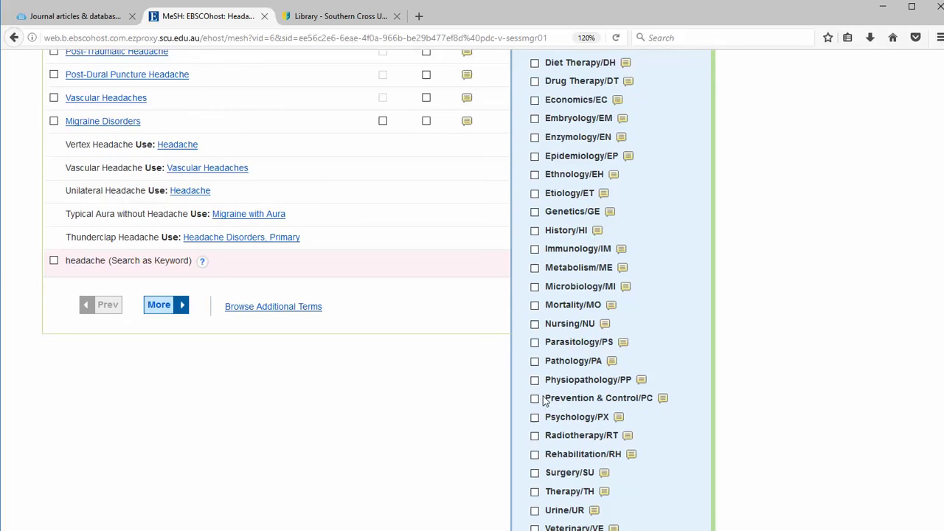
click(535, 399)
click(592, 492)
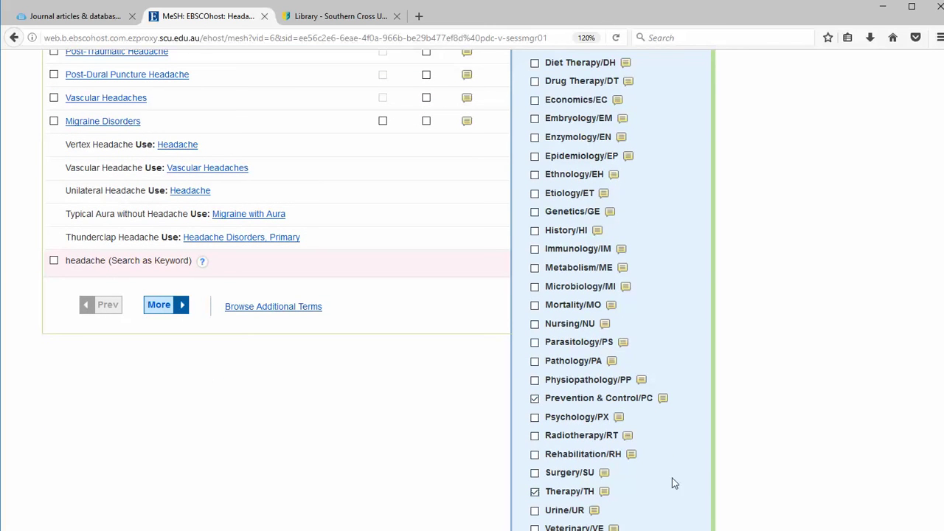
click(536, 454)
Add the Migraine Disorders heading to the search terms and explode it
scroll(704, 428, up, 2)
scroll(704, 428, up, 3)
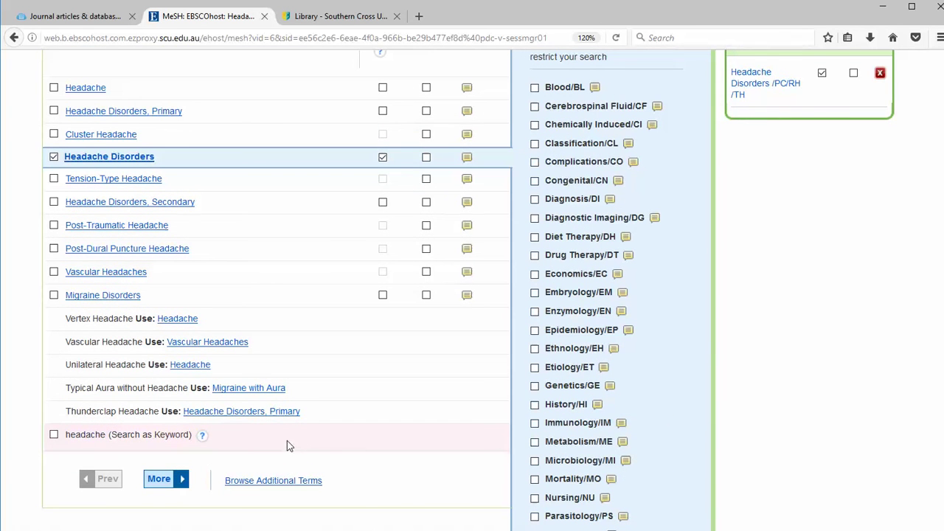
click(54, 295)
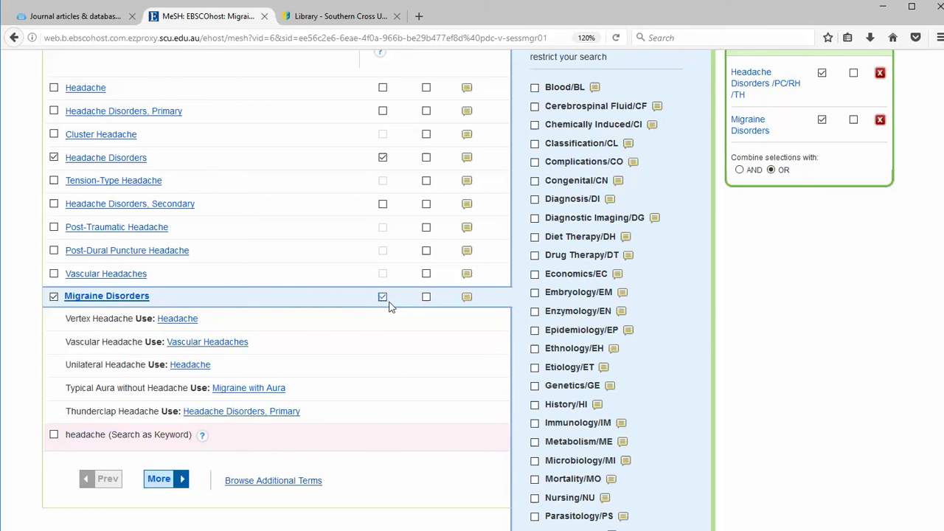
Restrict Migraine Disorders to Prevention & Control/PC, Rehabilitation/RH and Therapy/TH, and search the database for both headings with OR
scroll(702, 387, down, 3)
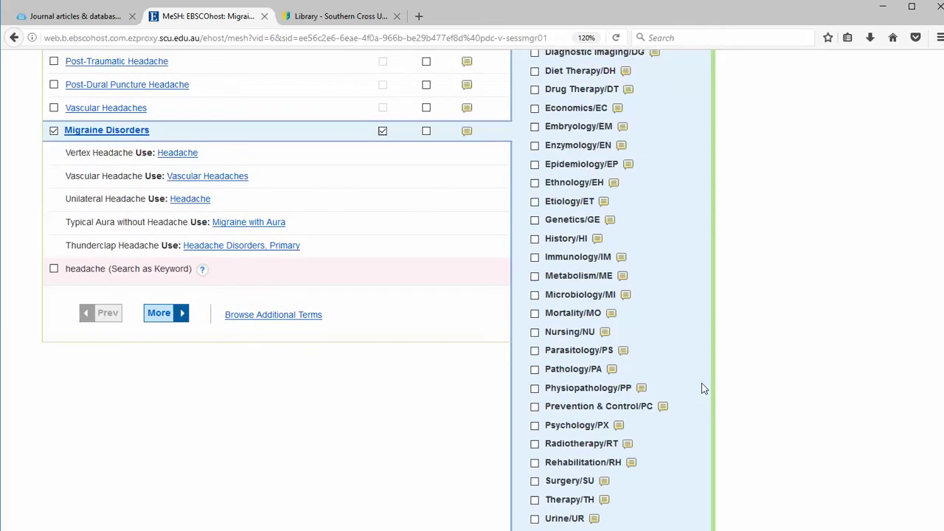
scroll(703, 387, down, 2)
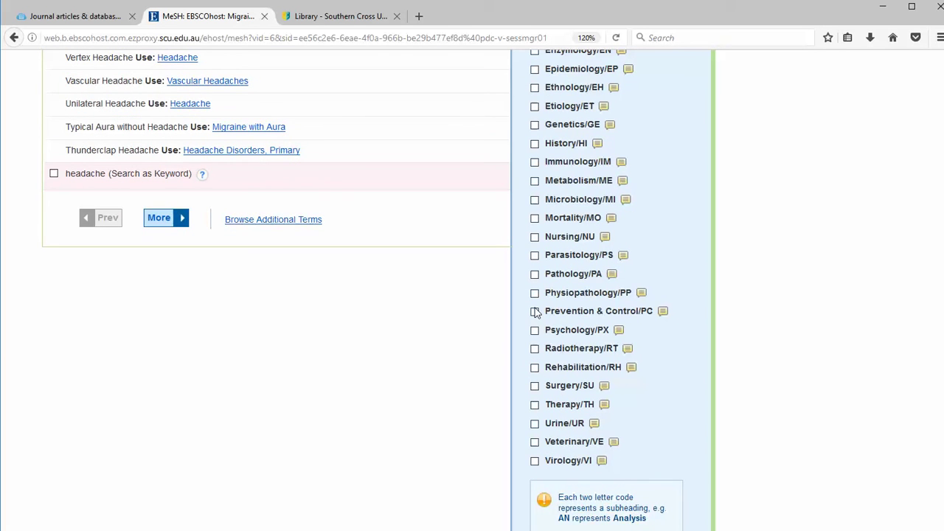
click(536, 312)
click(534, 367)
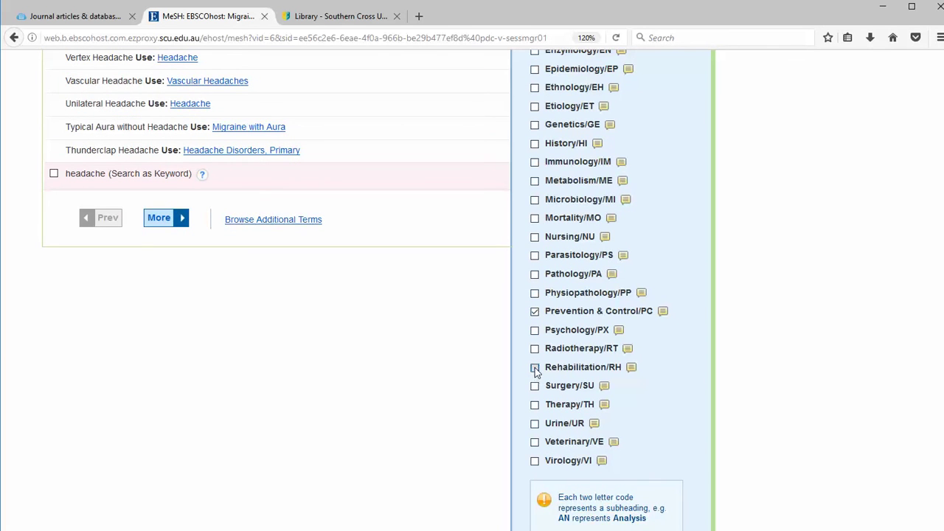
click(535, 405)
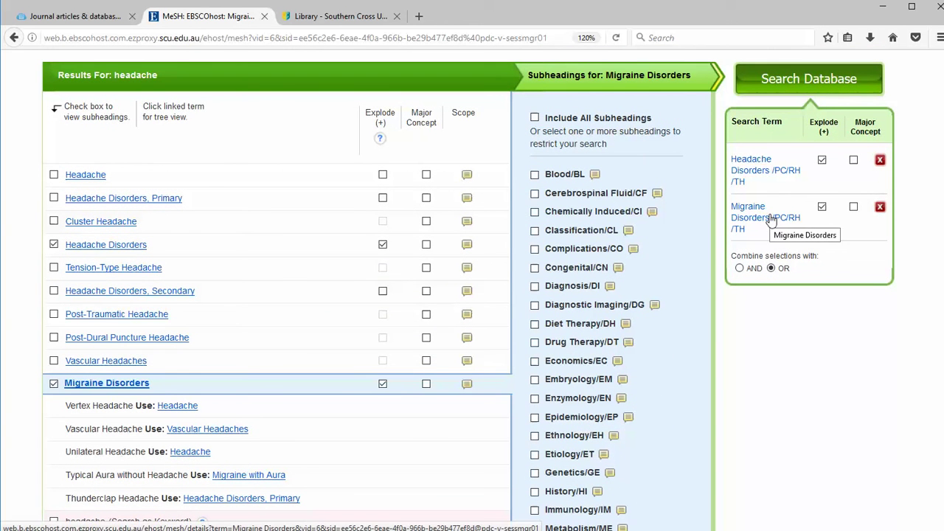
click(793, 83)
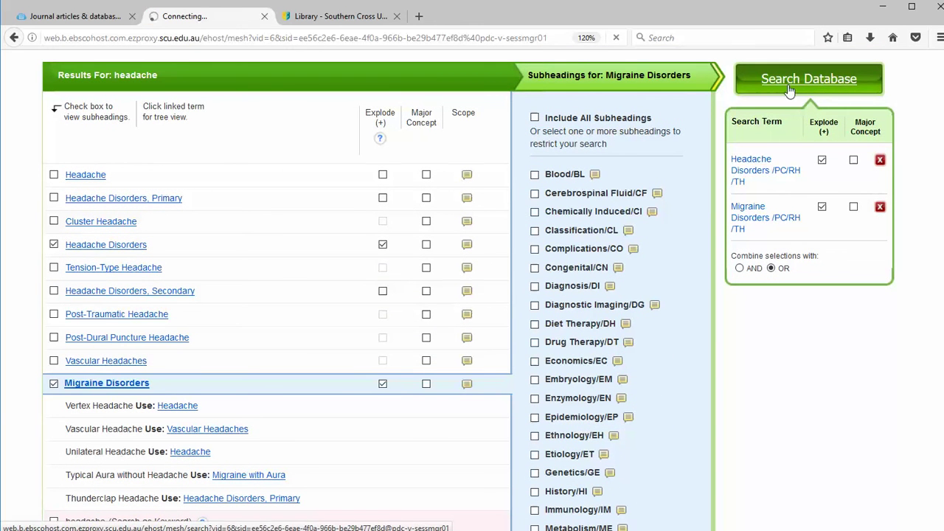